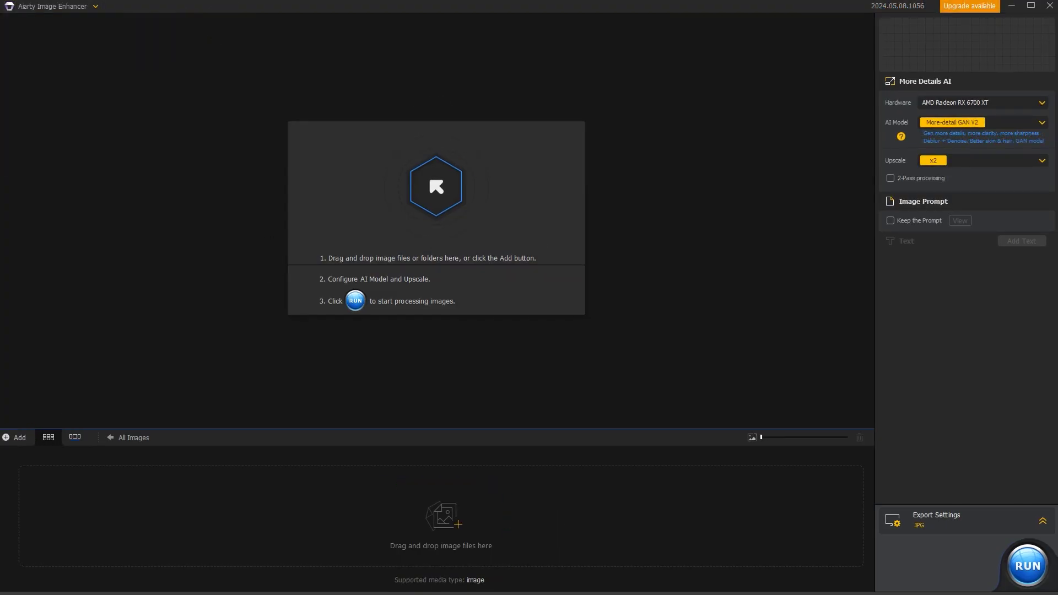
# Load the images folder of nine AI pictures and enlarge the thumbnails
pyautogui.moveTo(45, 166); pyautogui.dragTo(99, 235)
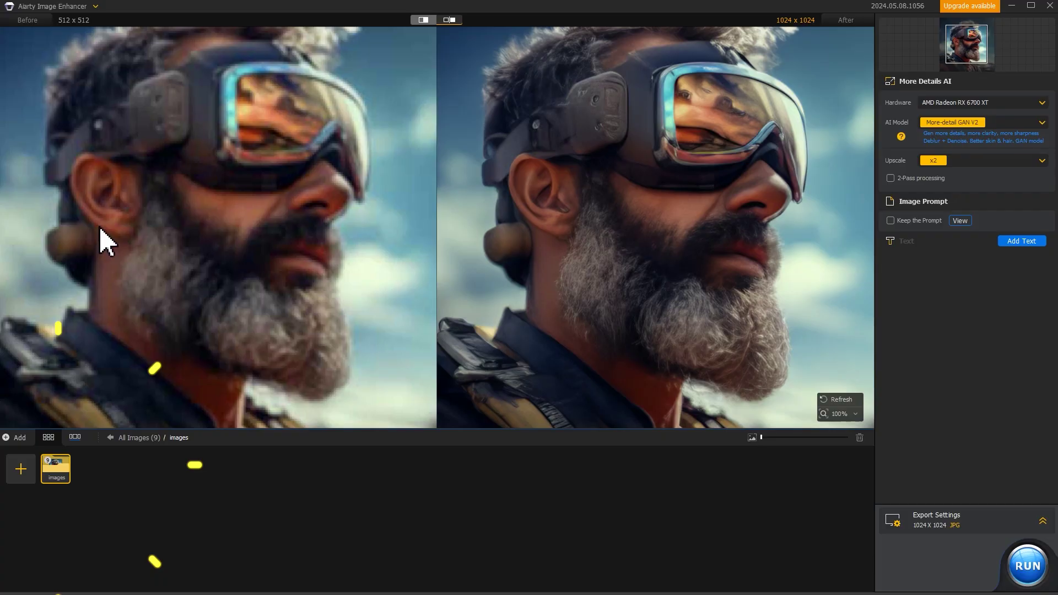
pyautogui.doubleClick(55, 470)
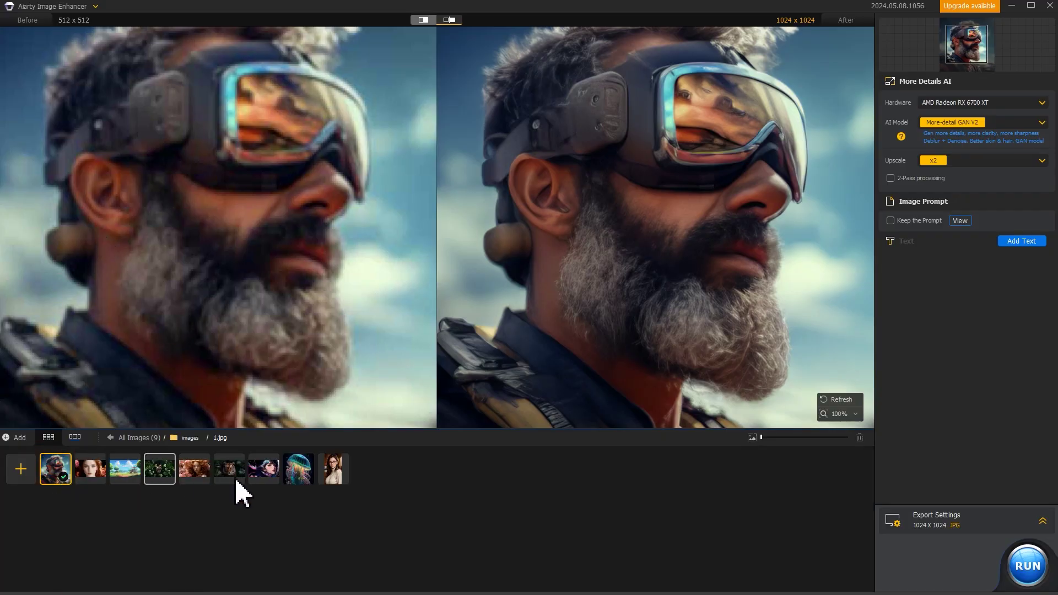
pyautogui.moveTo(786, 437); pyautogui.dragTo(835, 439)
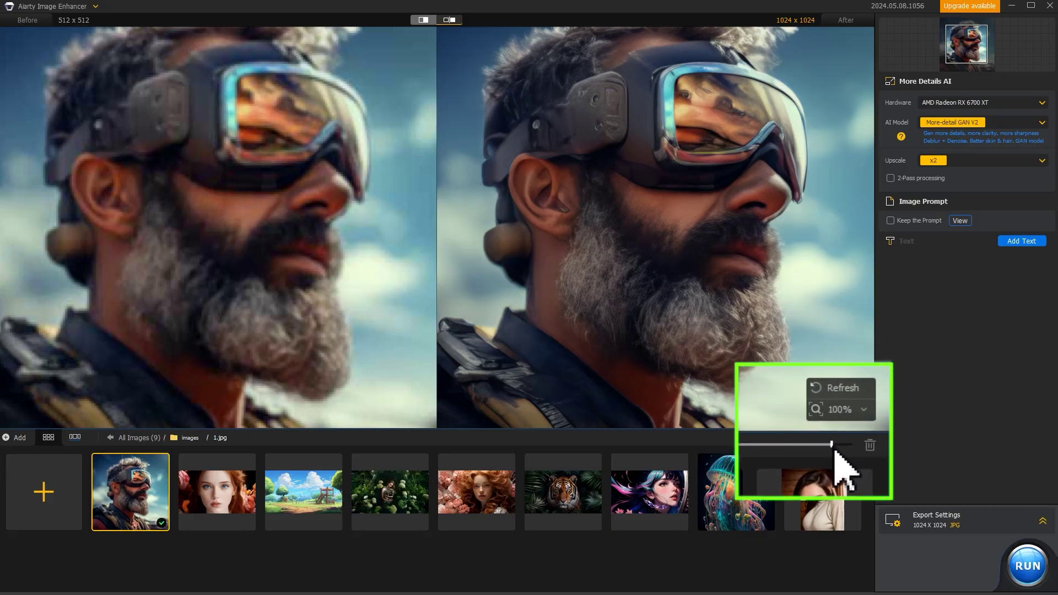
# Magnify the goggled man's preview to inspect the beard, then fit the whole image
pyautogui.click(845, 410)
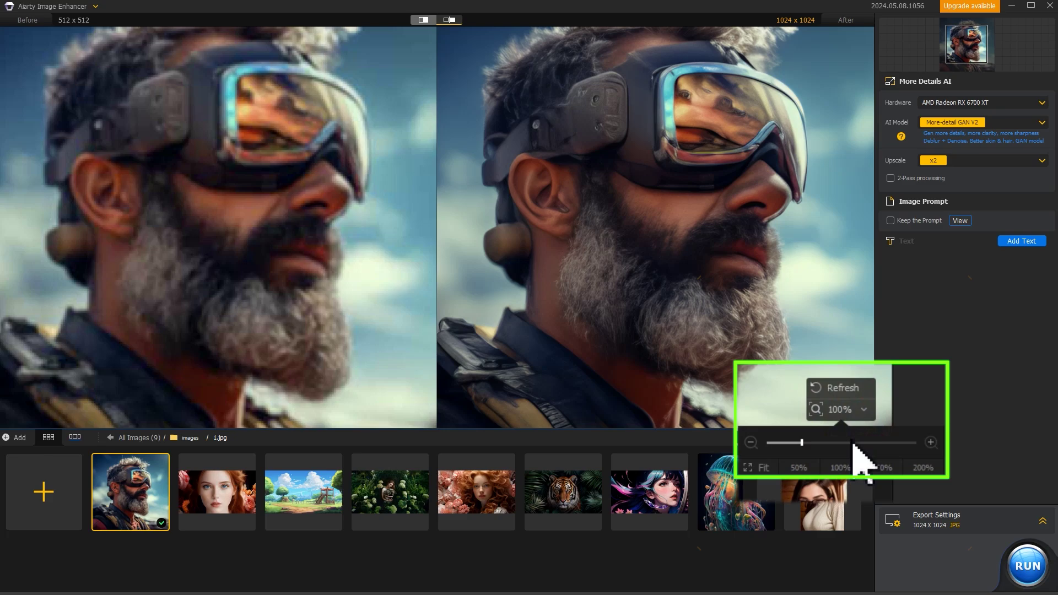
pyautogui.moveTo(853, 444); pyautogui.dragTo(800, 444)
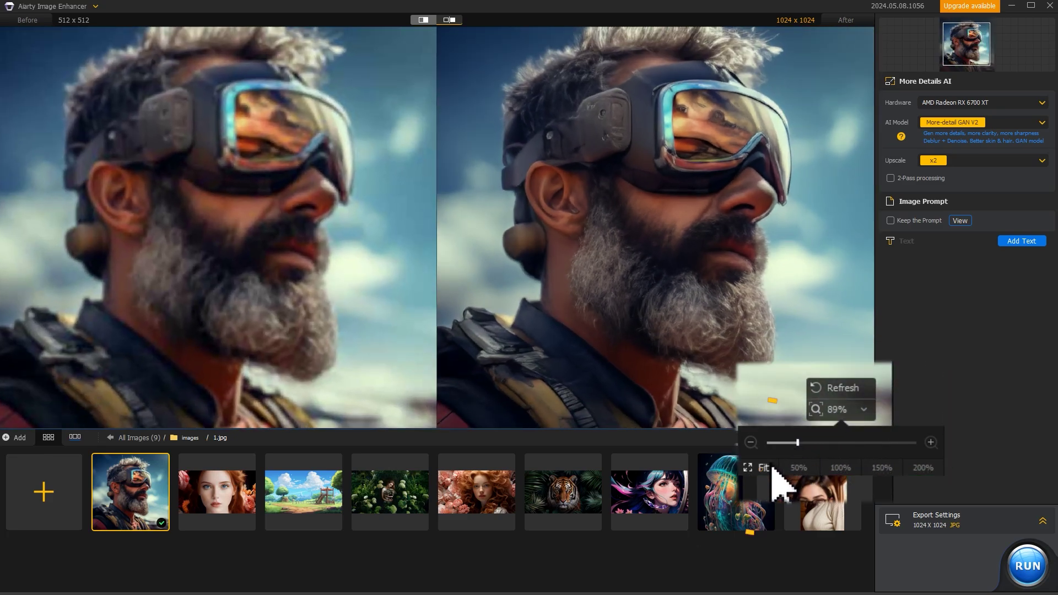
pyautogui.click(781, 458)
pyautogui.click(736, 441)
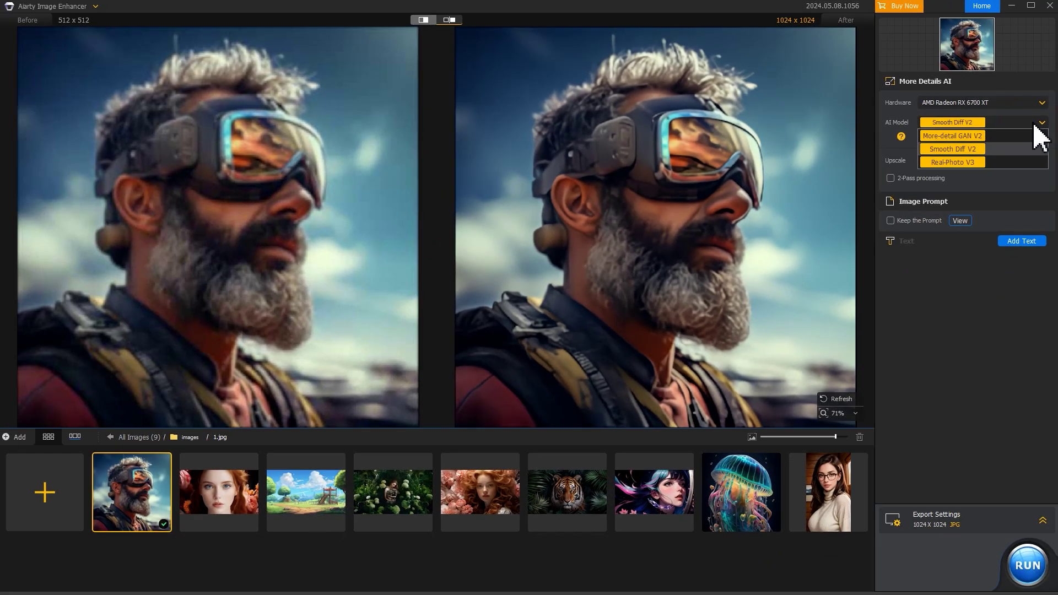
# Assign More-detail GAN V2 to 1.jpg, Smooth Diff V2 to 3.jpg and Real-Photo V3 to 4.jpg
pyautogui.click(1038, 138)
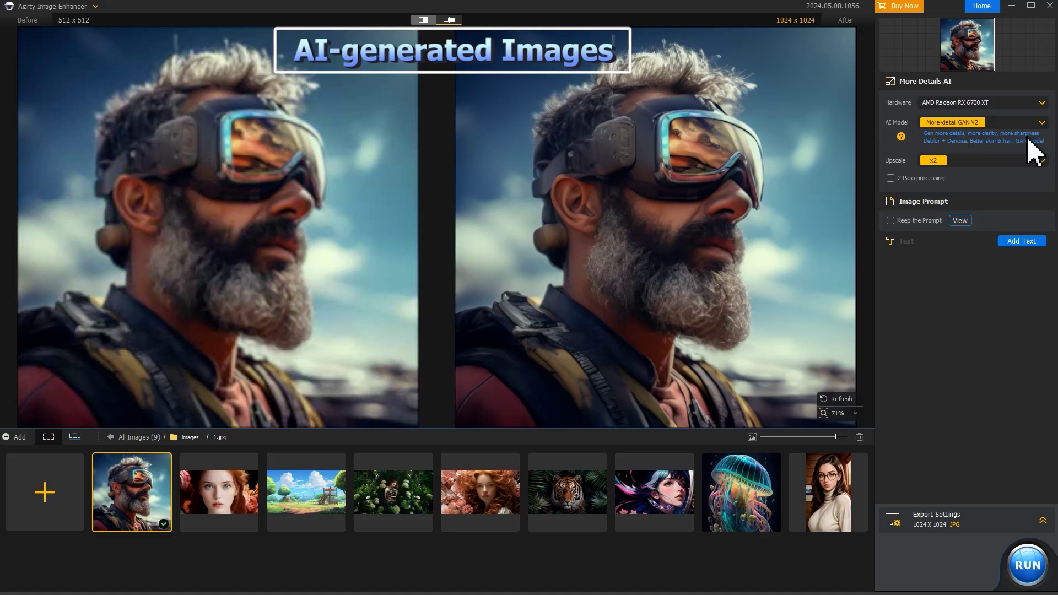
pyautogui.click(227, 515)
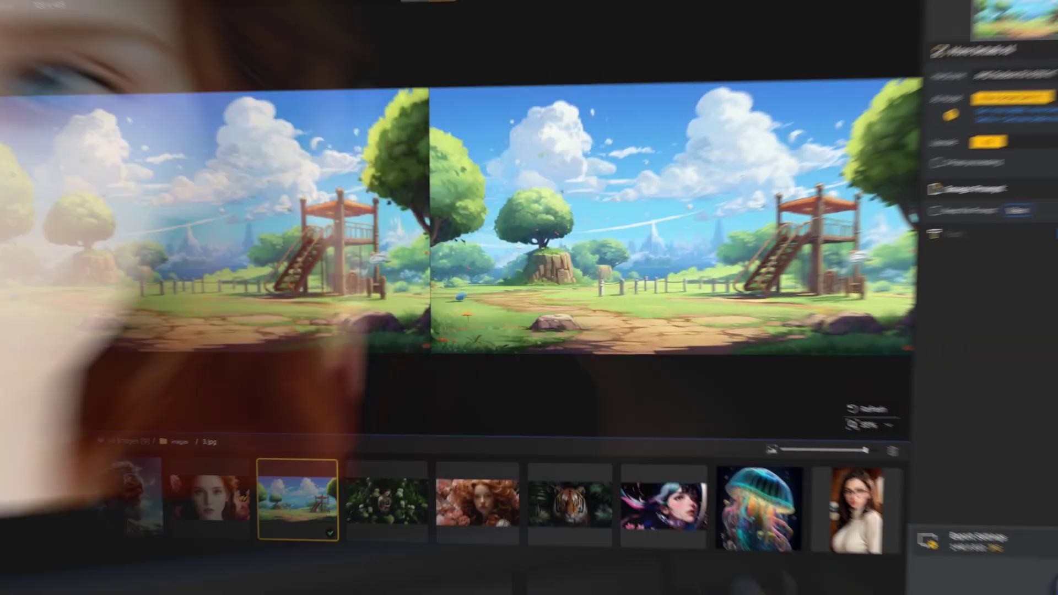
pyautogui.click(1041, 123)
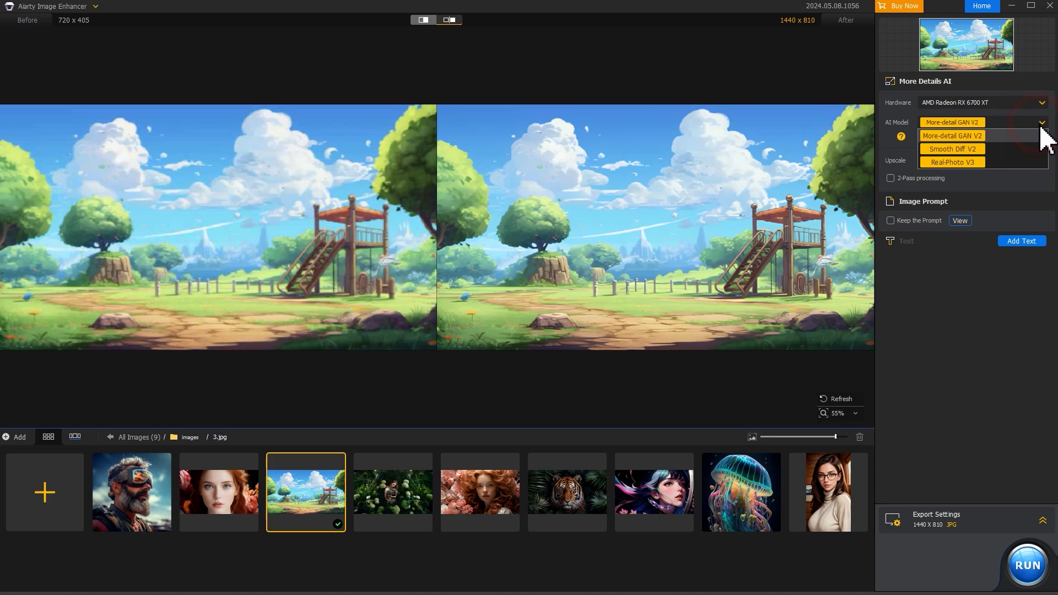
pyautogui.click(1026, 149)
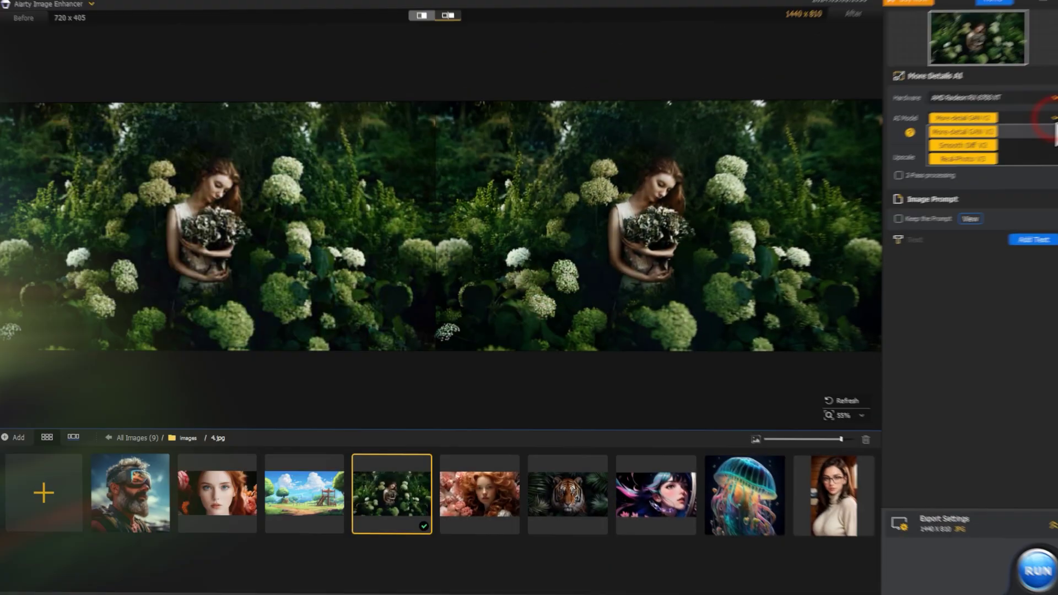
pyautogui.click(1041, 122)
pyautogui.click(1025, 163)
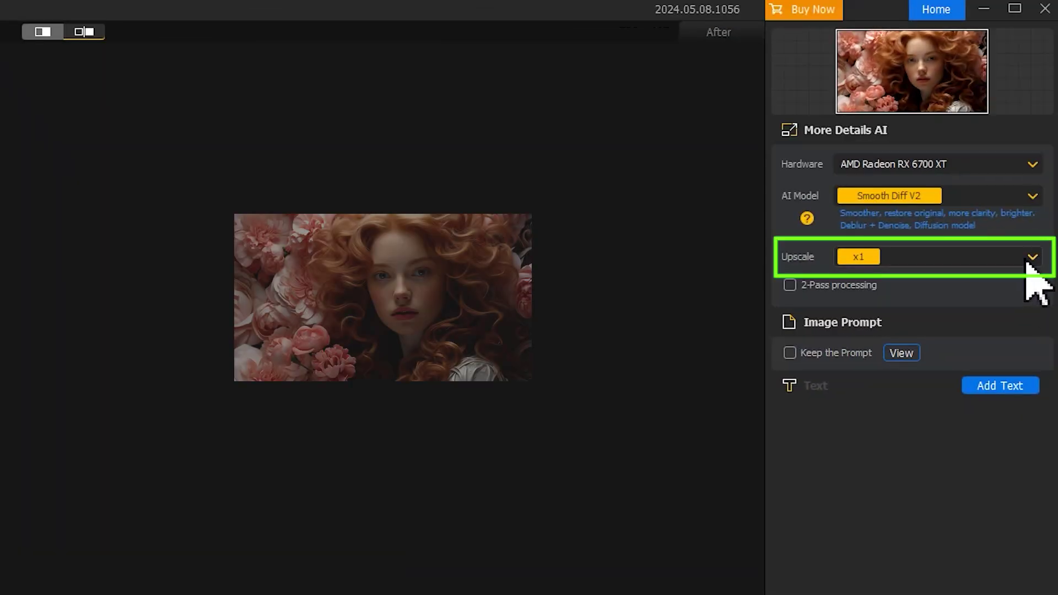
# Set 5.jpg to 2K upscale (2048 x 1152) with the More-detail GAN V2 model
pyautogui.click(1028, 260)
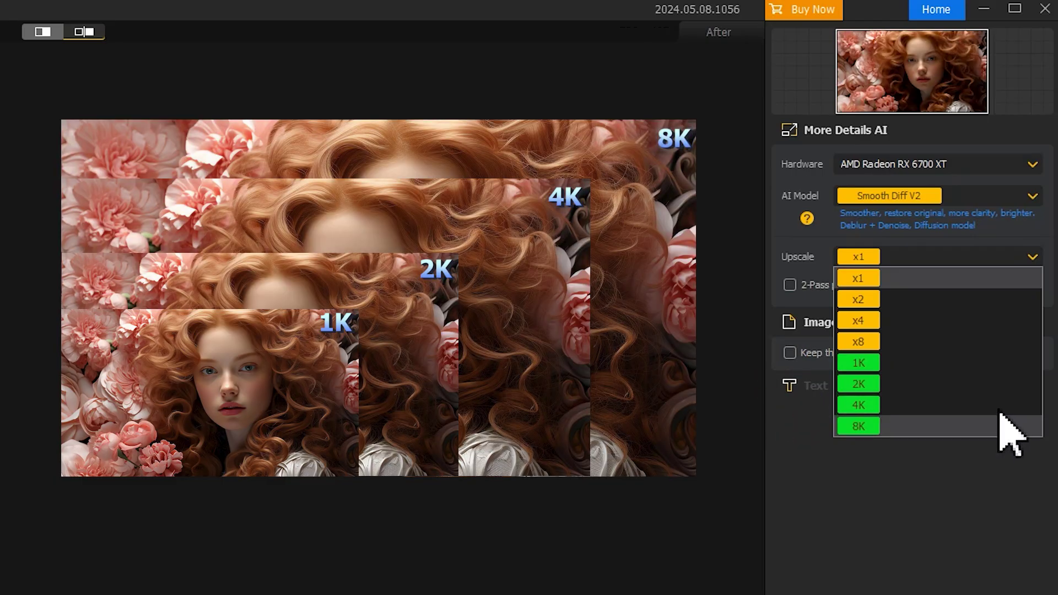
pyautogui.click(995, 382)
pyautogui.click(991, 197)
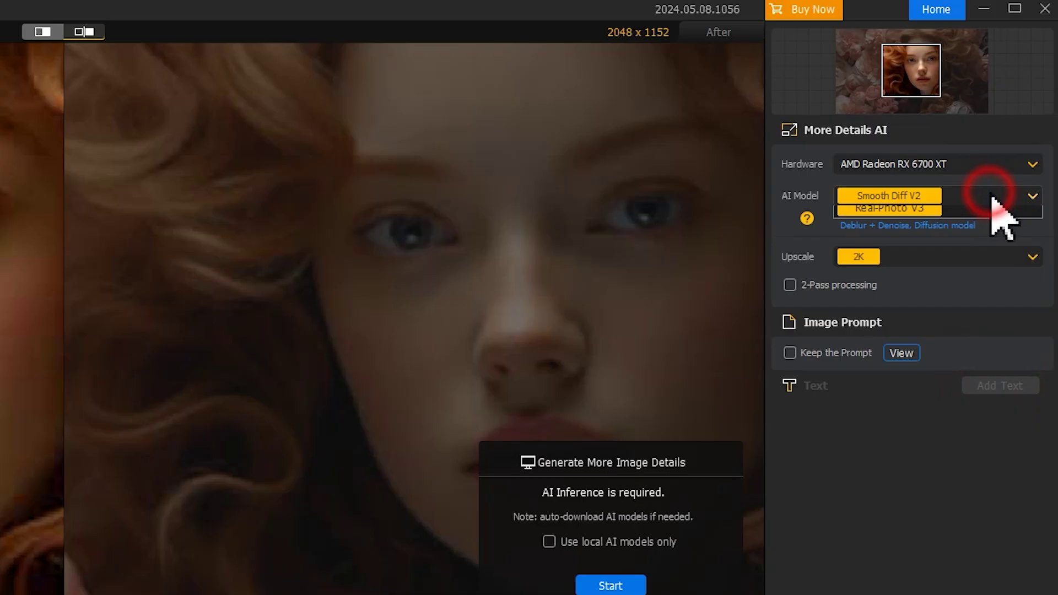
pyautogui.click(993, 217)
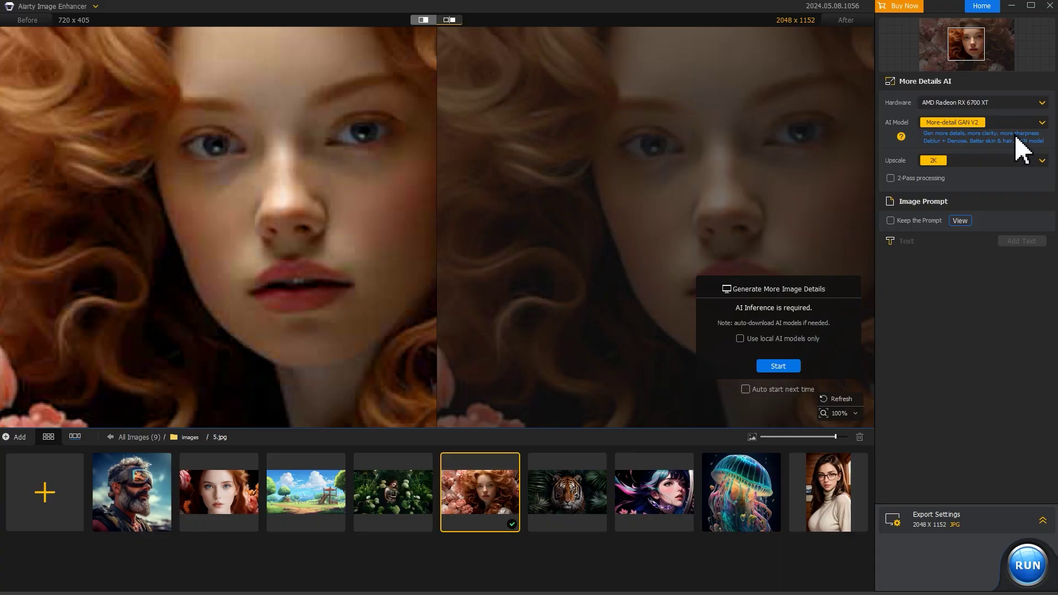
# Generate the enhanced 2K preview and zoom out to see the whole image
pyautogui.click(795, 368)
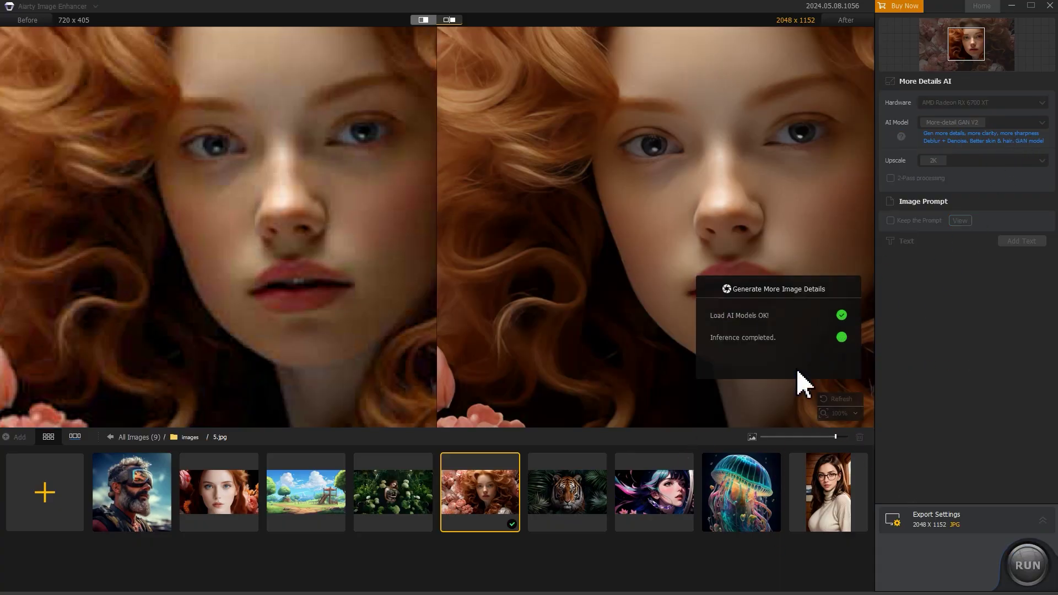
pyautogui.click(823, 413)
pyautogui.moveTo(810, 439); pyautogui.dragTo(798, 425)
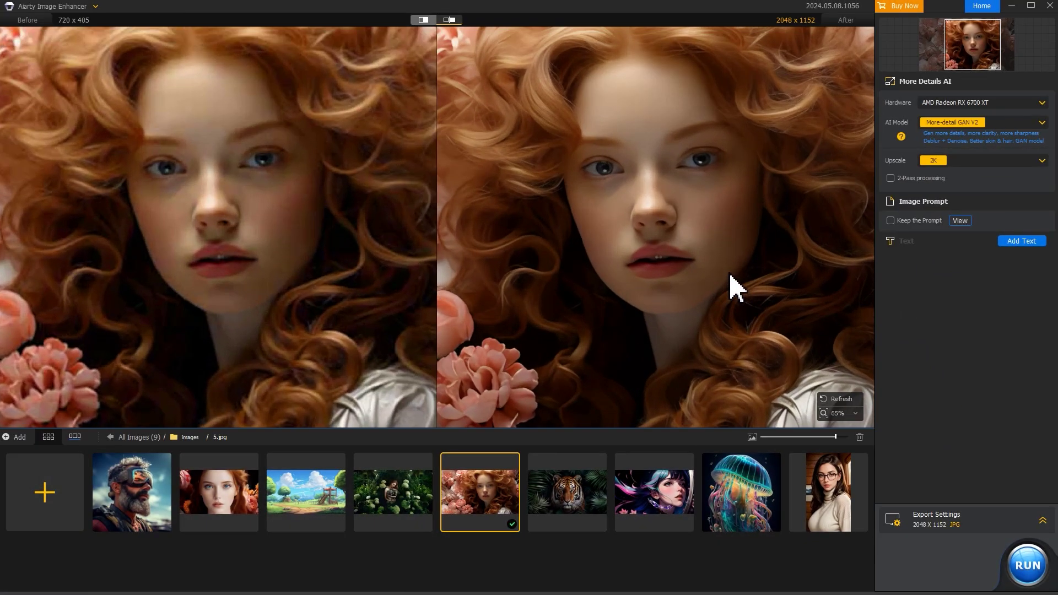
pyautogui.scroll(-2, 734, 287)
pyautogui.scroll(2, 734, 287)
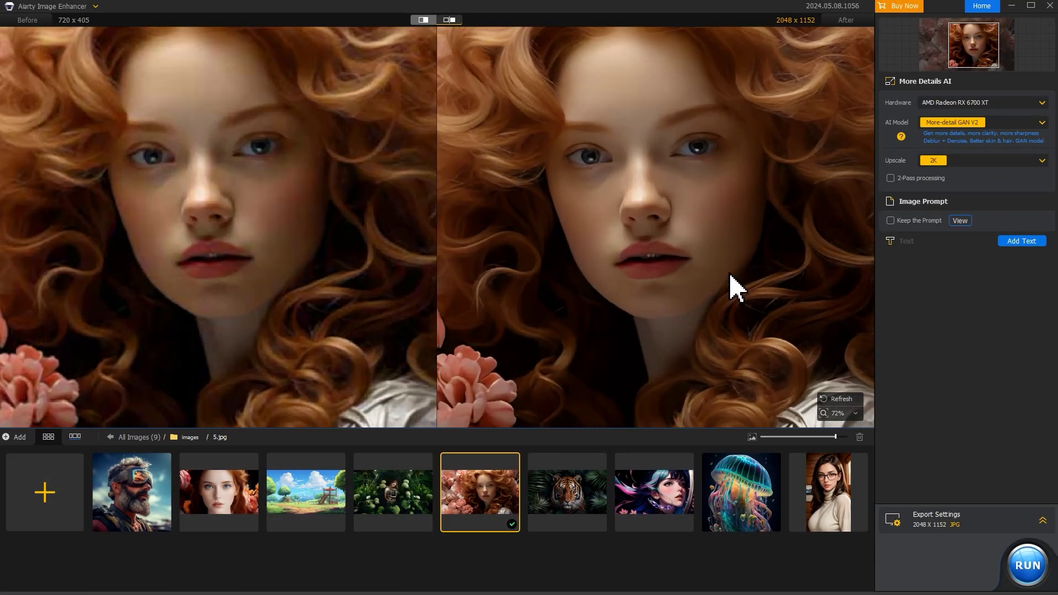
# Compare original and enhanced in split view, revealing almost all of the enhanced version
pyautogui.moveTo(961, 41)
pyautogui.mouseDown()
pyautogui.moveTo(934, 33)
pyautogui.moveTo(956, 51)
pyautogui.mouseUp()
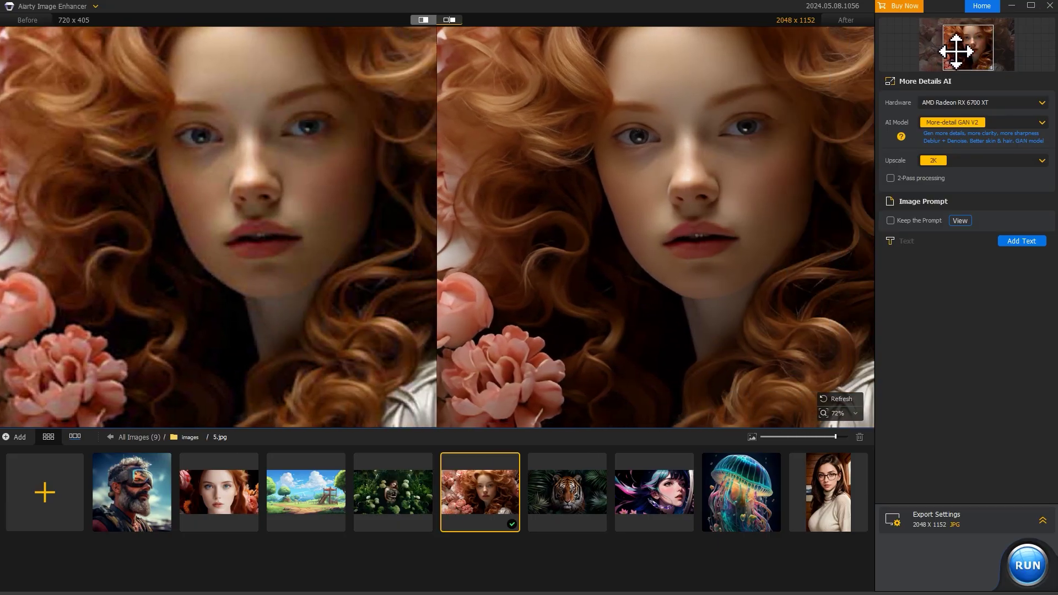
pyautogui.click(423, 20)
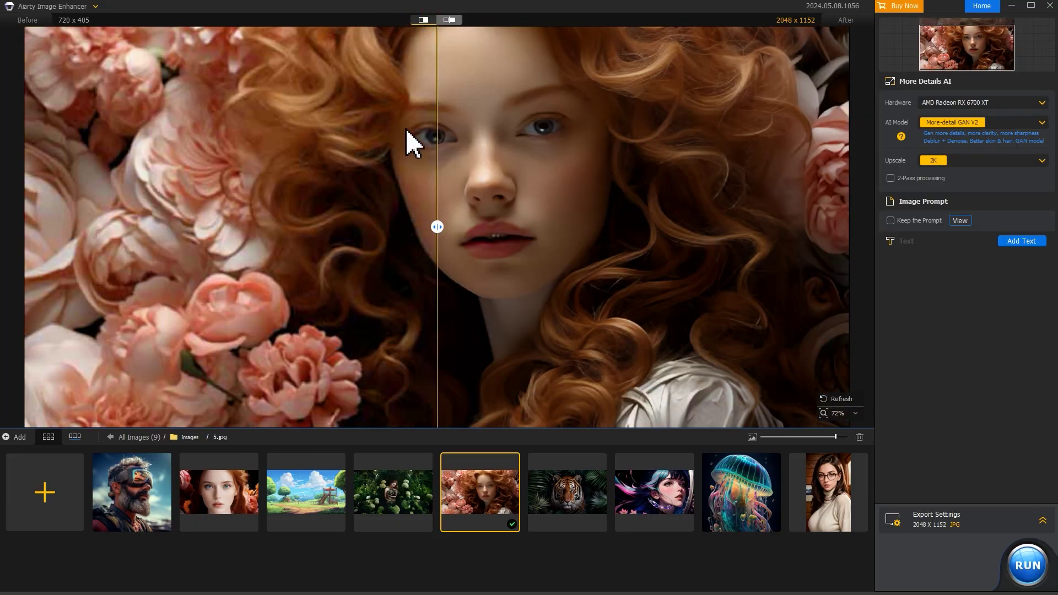
pyautogui.moveTo(437, 227); pyautogui.dragTo(388, 255)
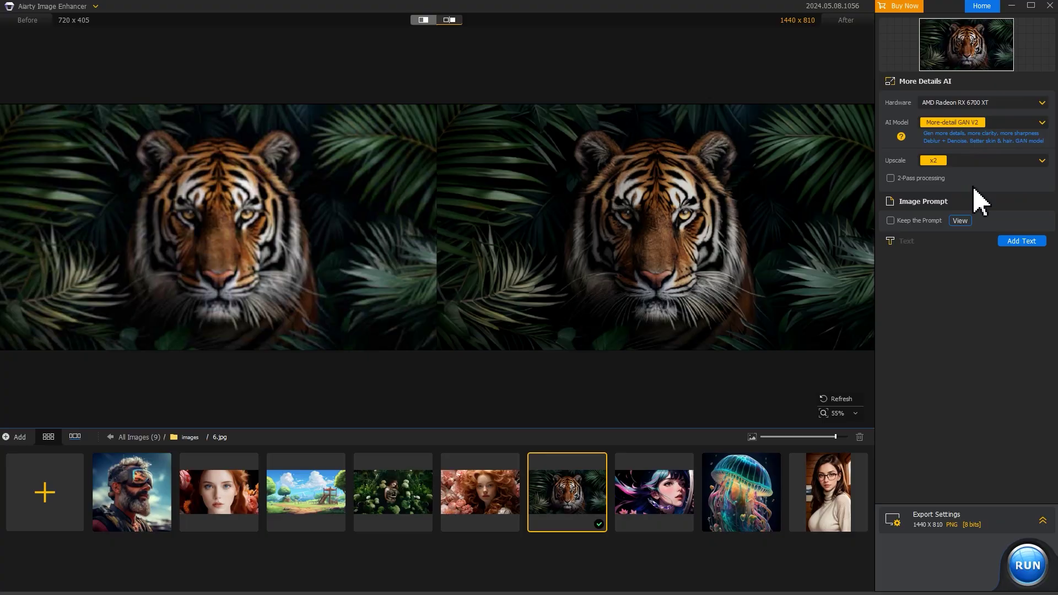
# Render the tiger with 2-Pass processing and set export format to JPG at quality 100
pyautogui.click(931, 180)
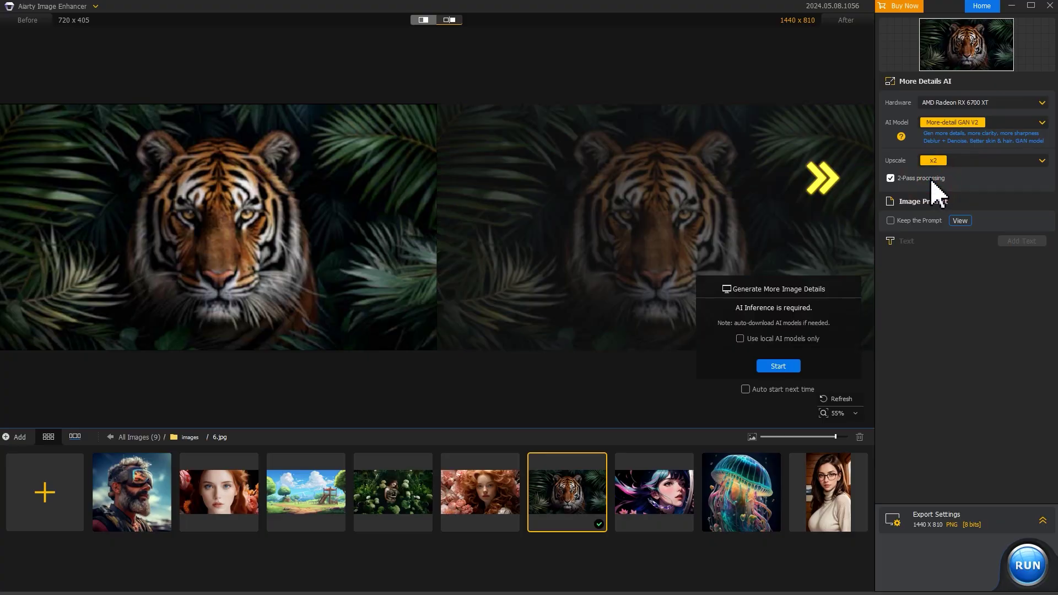
pyautogui.click(791, 367)
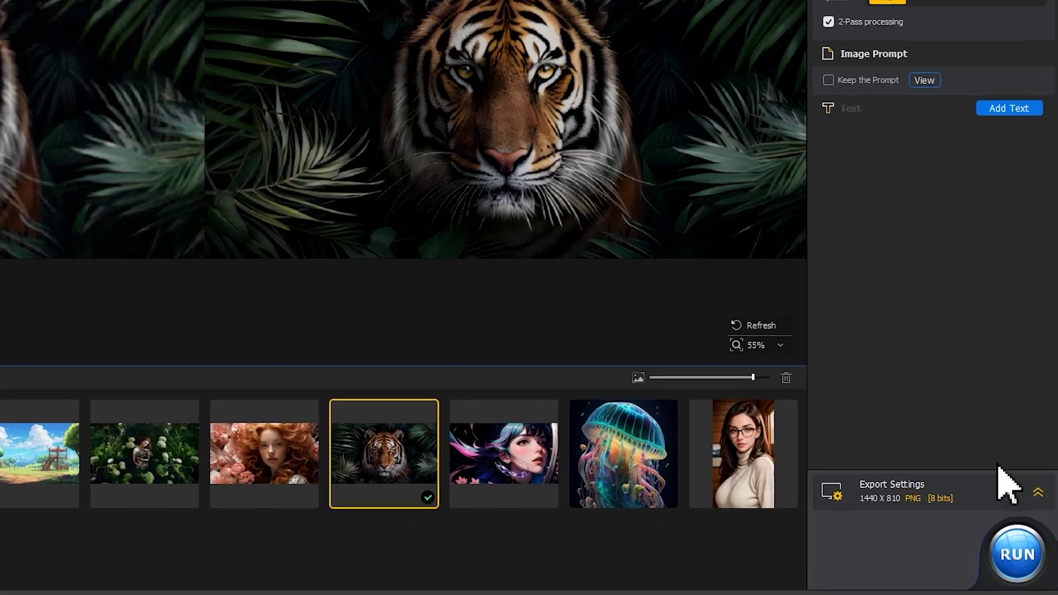
pyautogui.click(1042, 520)
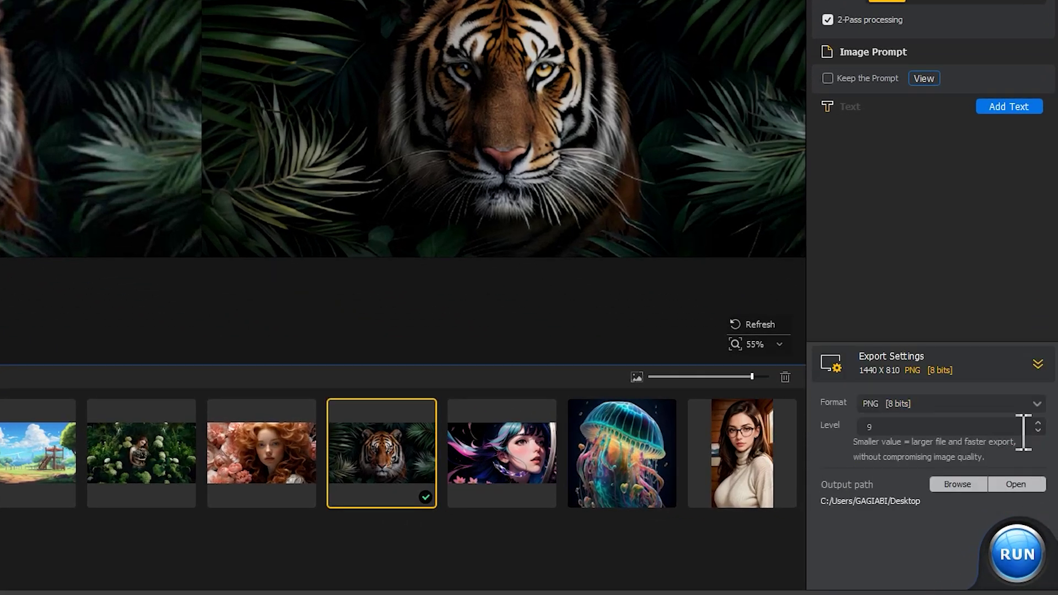
pyautogui.click(1016, 404)
pyautogui.click(1011, 458)
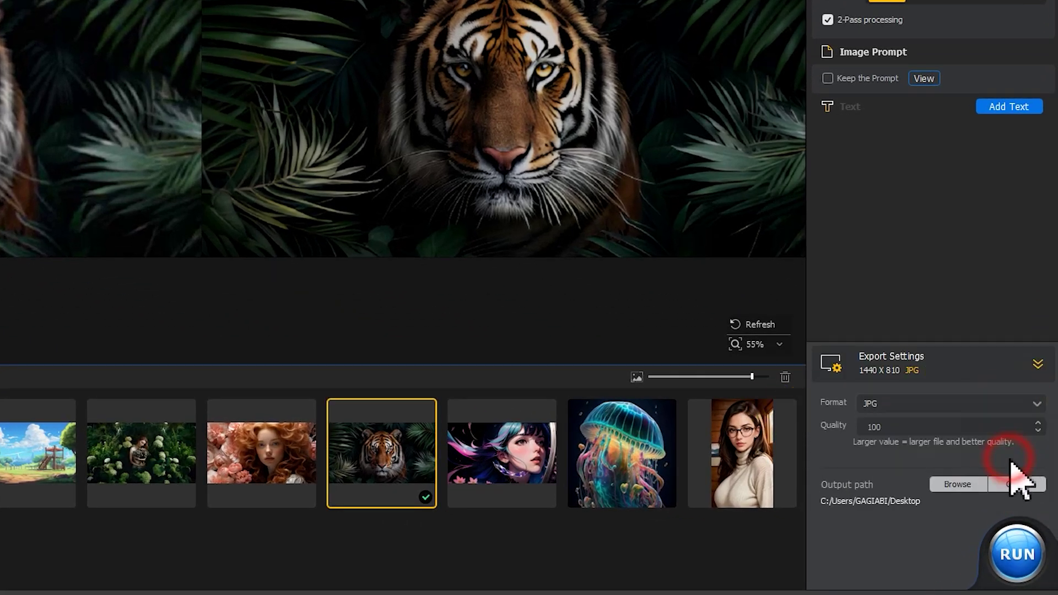
pyautogui.click(937, 430)
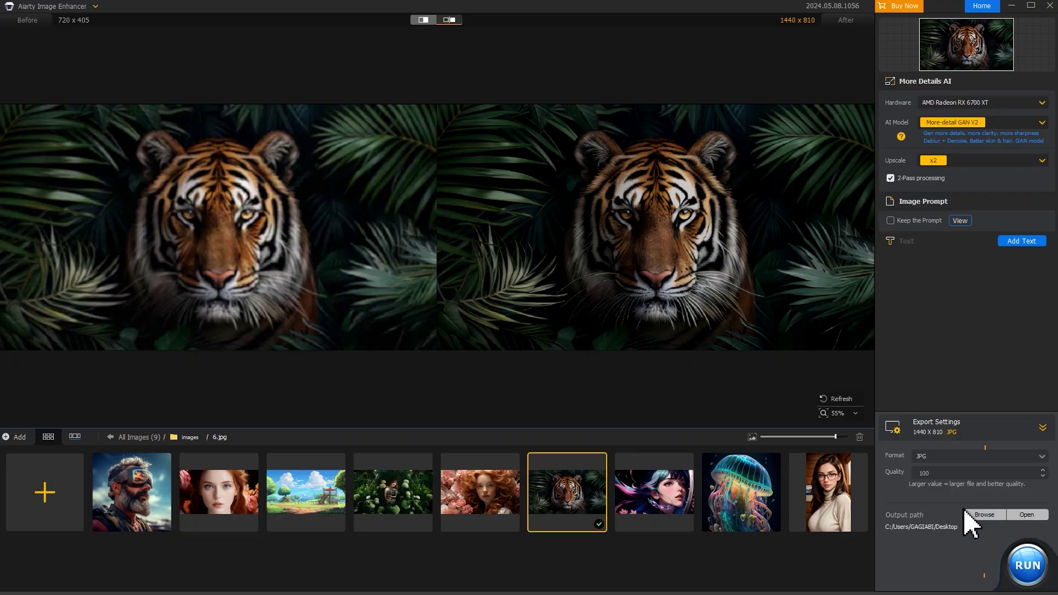
# Export all nine images to the Desktop images folder and open the new output subfolder
pyautogui.click(951, 486)
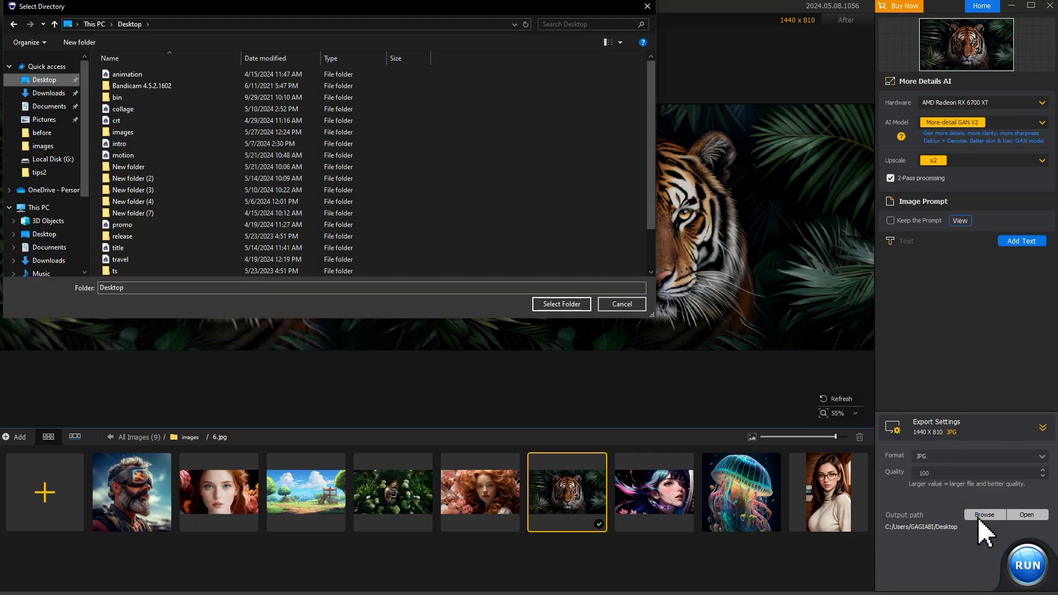
pyautogui.doubleClick(200, 132)
pyautogui.click(571, 306)
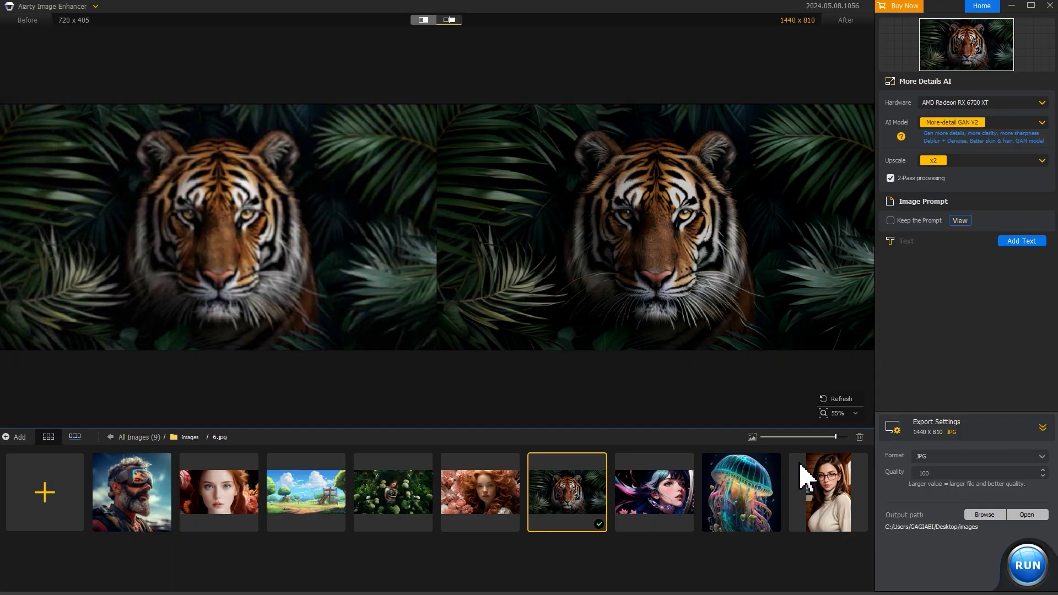
pyautogui.click(1027, 565)
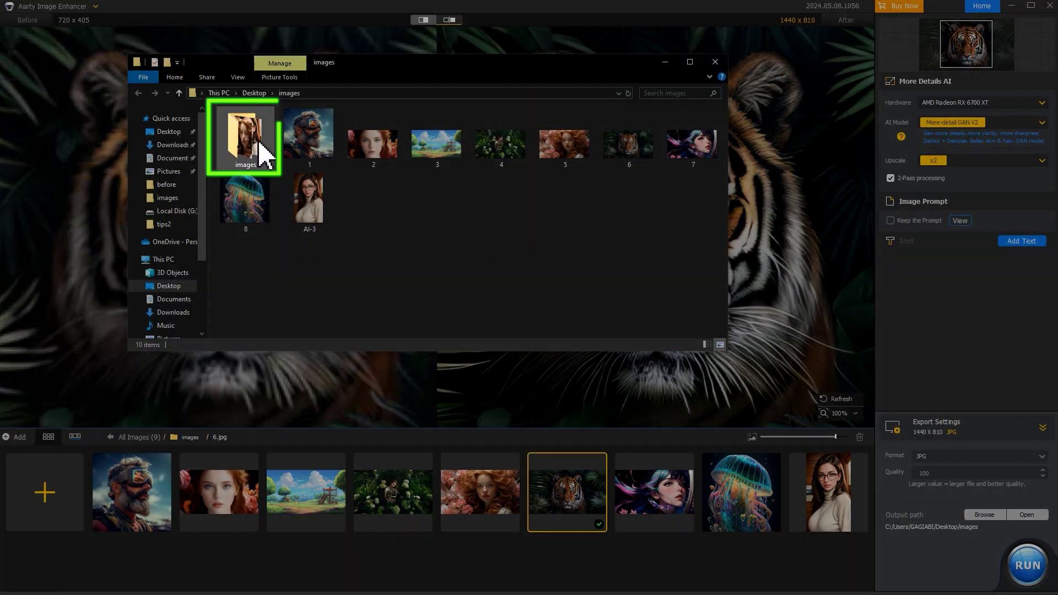
pyautogui.doubleClick(253, 139)
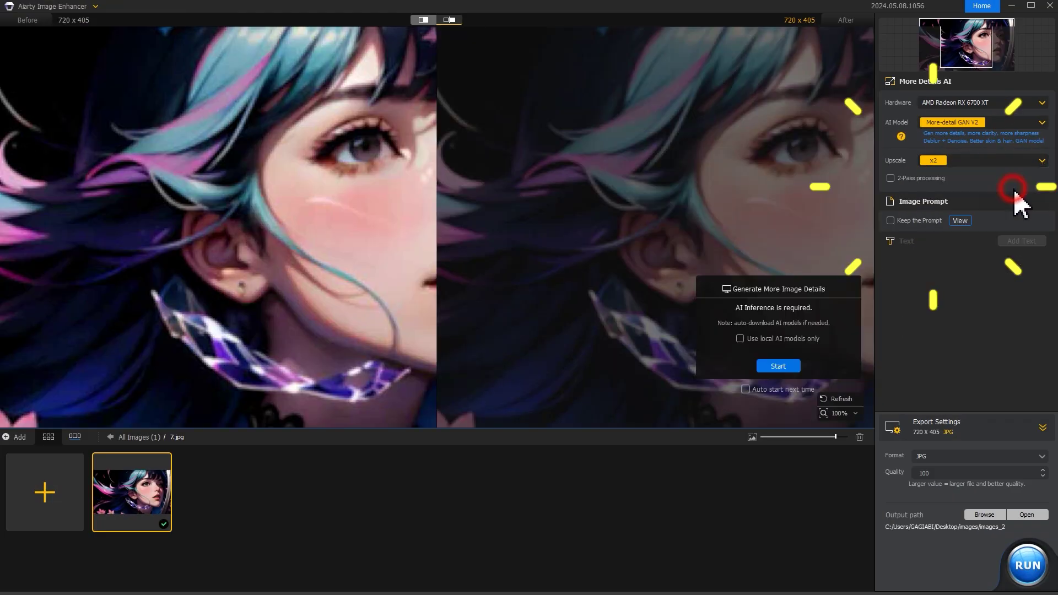
# Enhance and export the anime portrait, then reload the exported copy and enhance it again
pyautogui.click(778, 366)
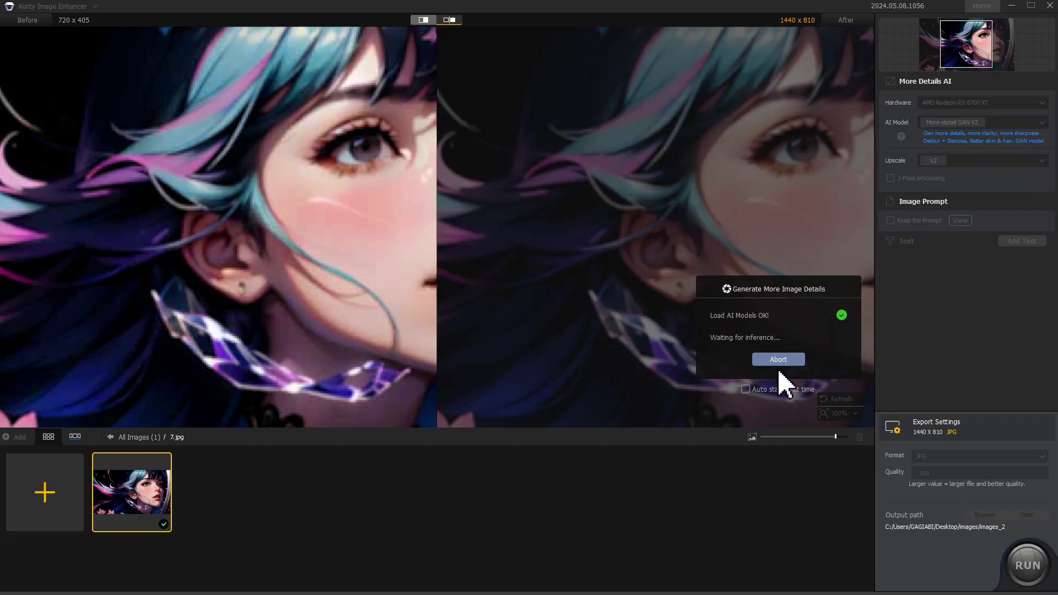
pyautogui.click(1027, 566)
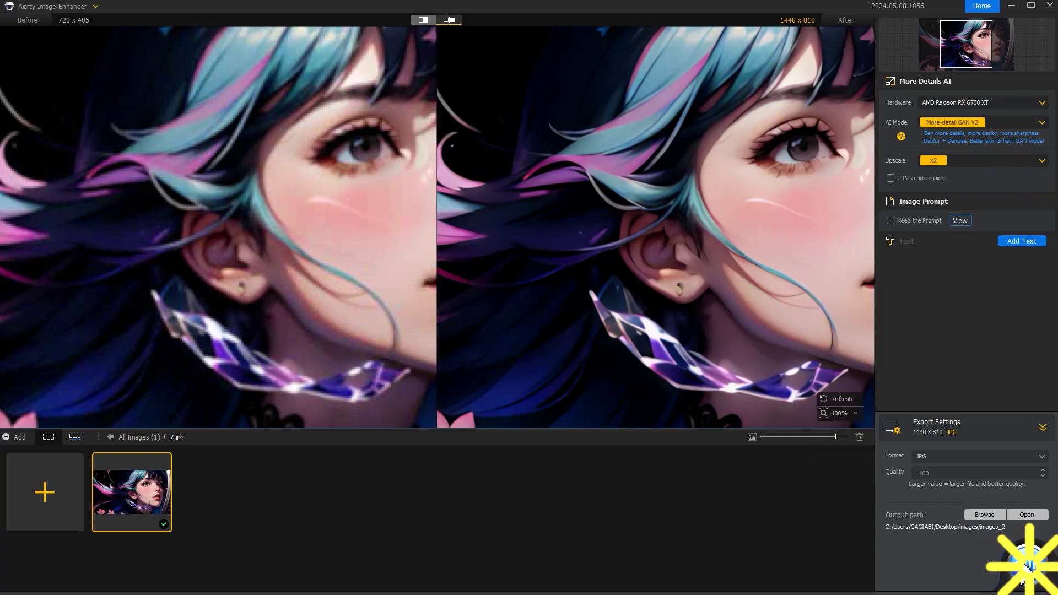
pyautogui.moveTo(307, 142); pyautogui.dragTo(255, 490)
pyautogui.click(774, 367)
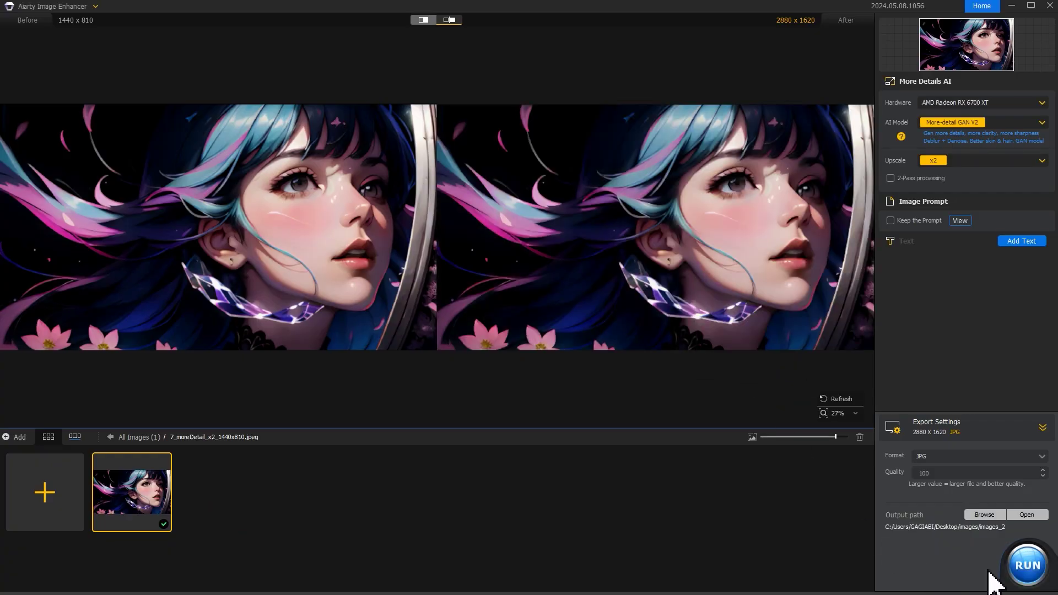
# Export the twice-enhanced image, reload it, and run another 2x pass to 5760 x 3240
pyautogui.click(1027, 565)
pyautogui.moveTo(385, 184); pyautogui.dragTo(223, 513)
pyautogui.click(764, 369)
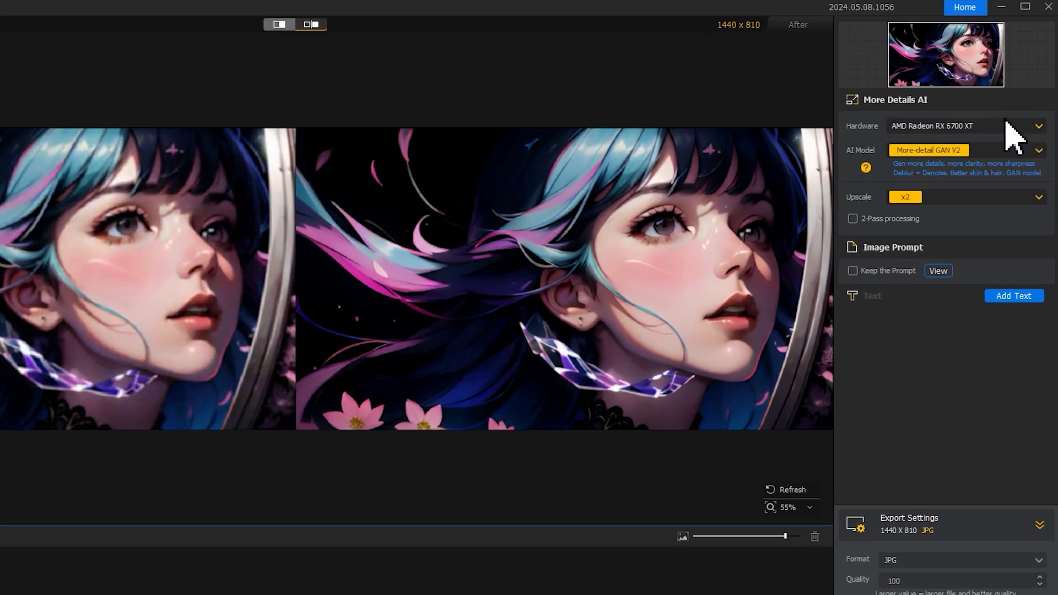
# Choose AMD Radeon RX 6700 XT as the processing hardware
pyautogui.click(1006, 124)
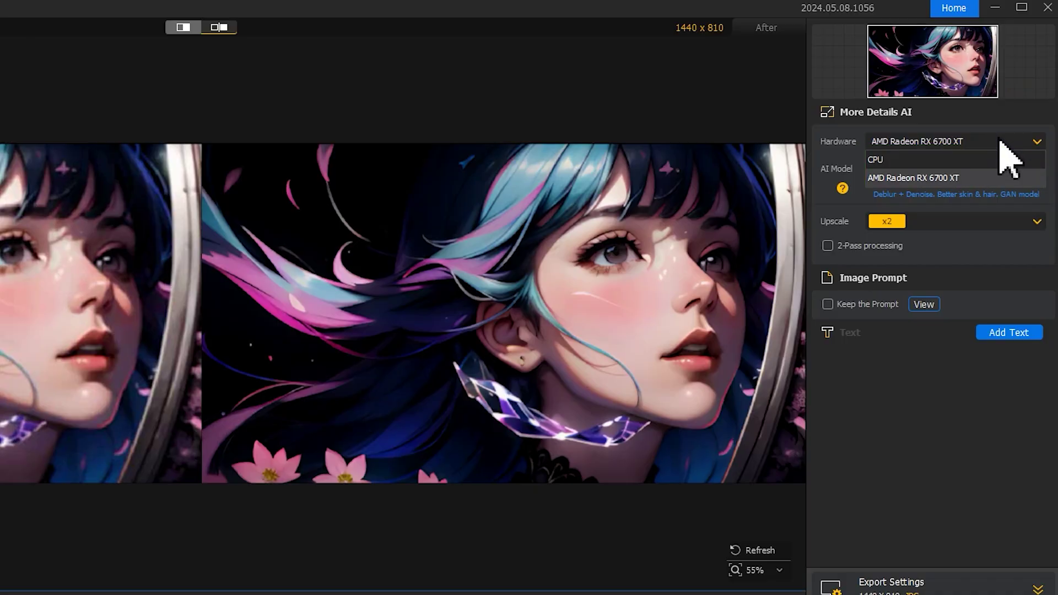
pyautogui.click(1003, 176)
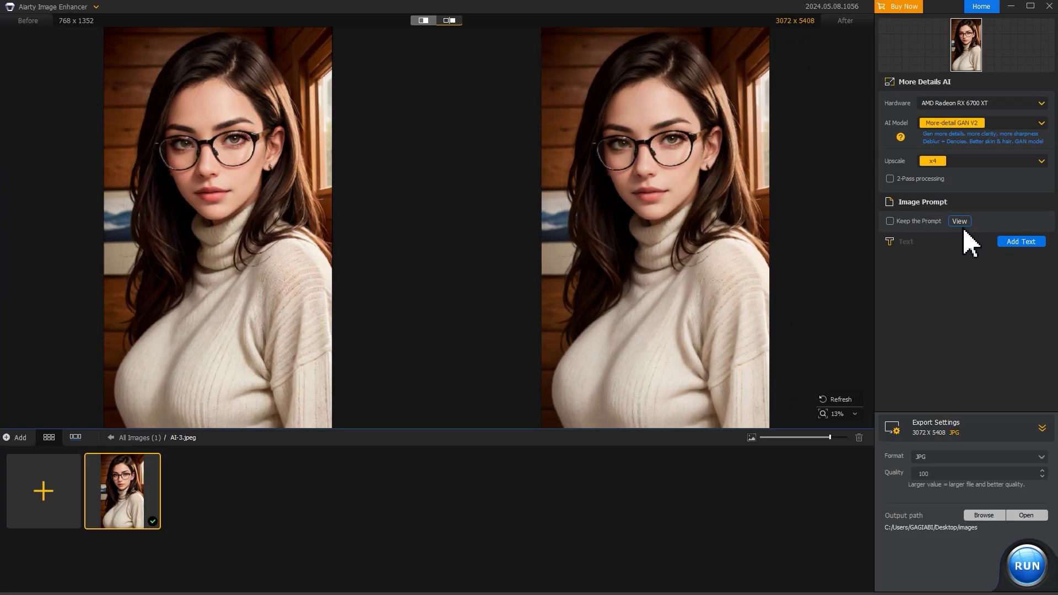
# Review AI-3's image prompt, enable Keep the Prompt, and export the x4 portrait
pyautogui.click(960, 222)
pyautogui.scroll(-2, 595, 303)
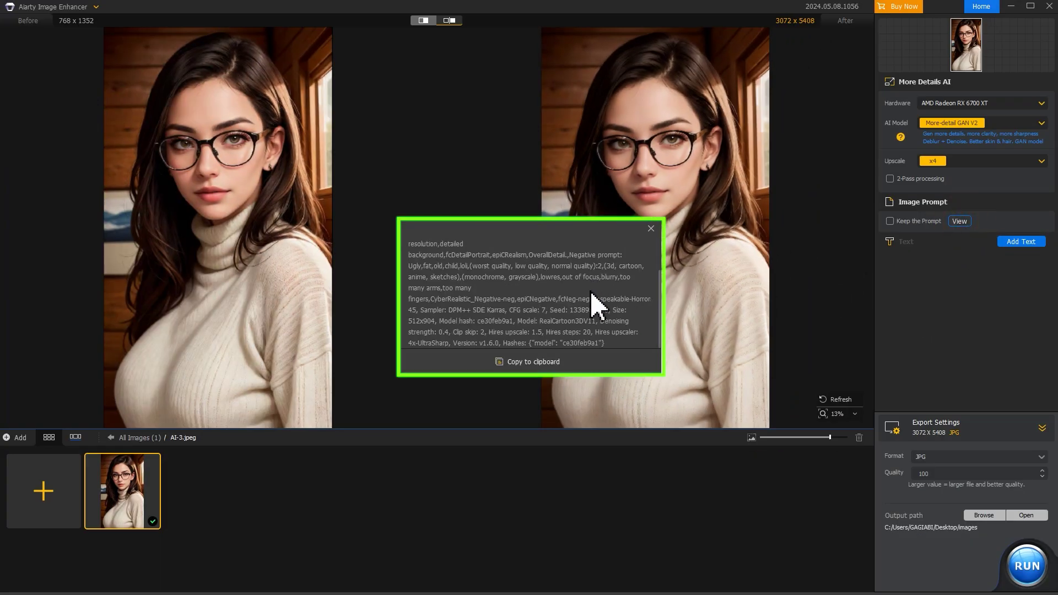
pyautogui.scroll(2, 592, 300)
pyautogui.click(650, 229)
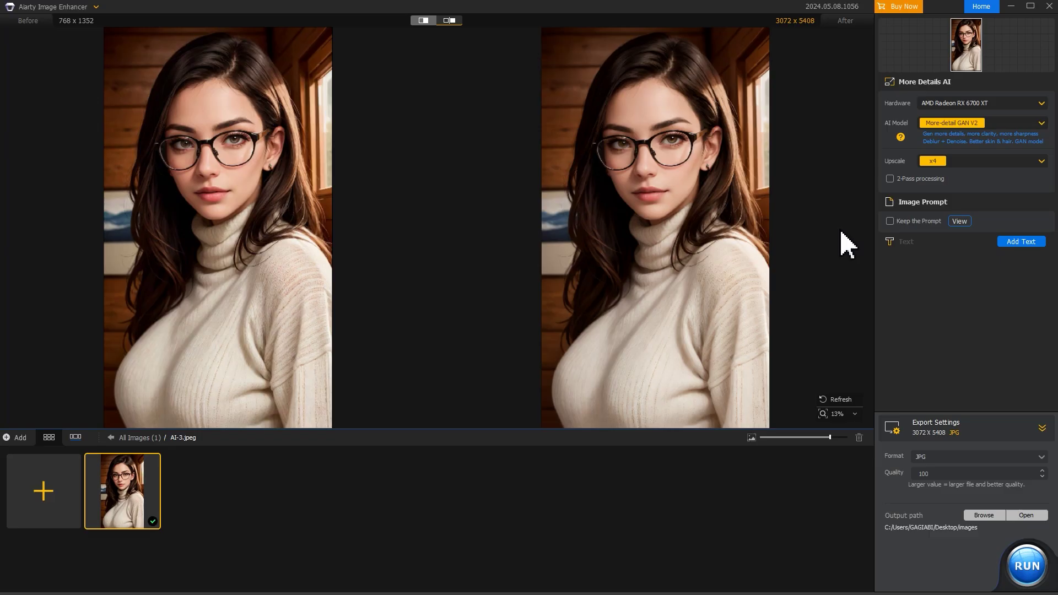
pyautogui.click(890, 221)
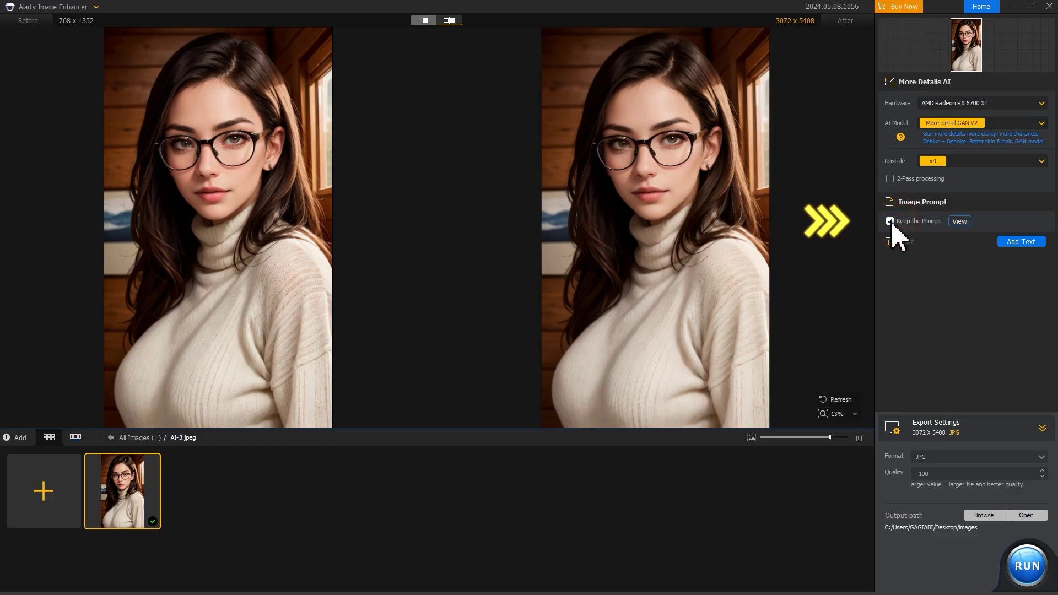
pyautogui.click(1025, 565)
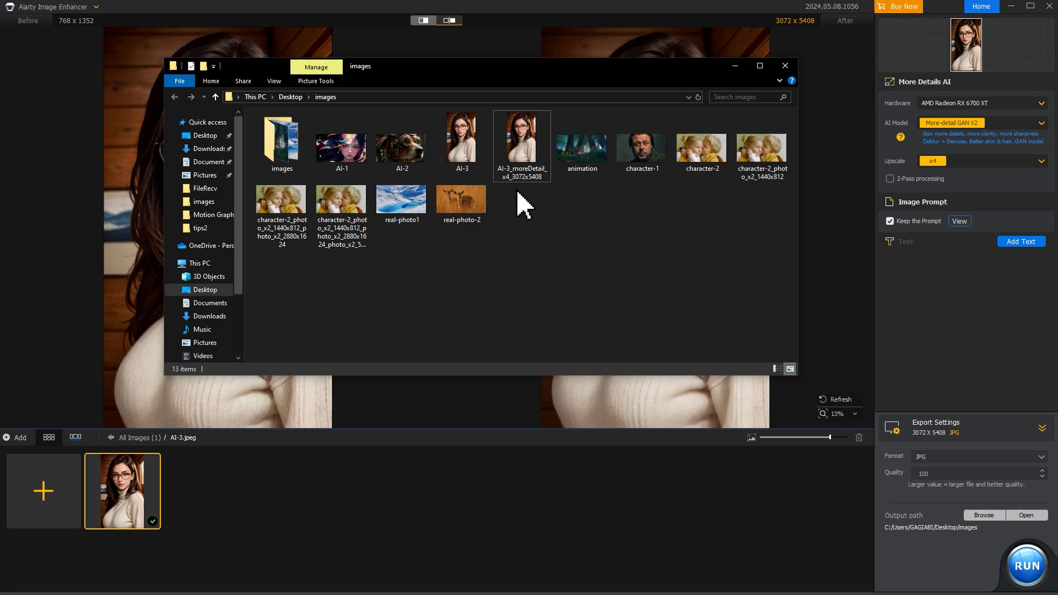
# Inspect the Comments field in AI-3_moreDetail_x4_3072x5408's Properties Details to confirm the prompt
pyautogui.rightClick(508, 125)
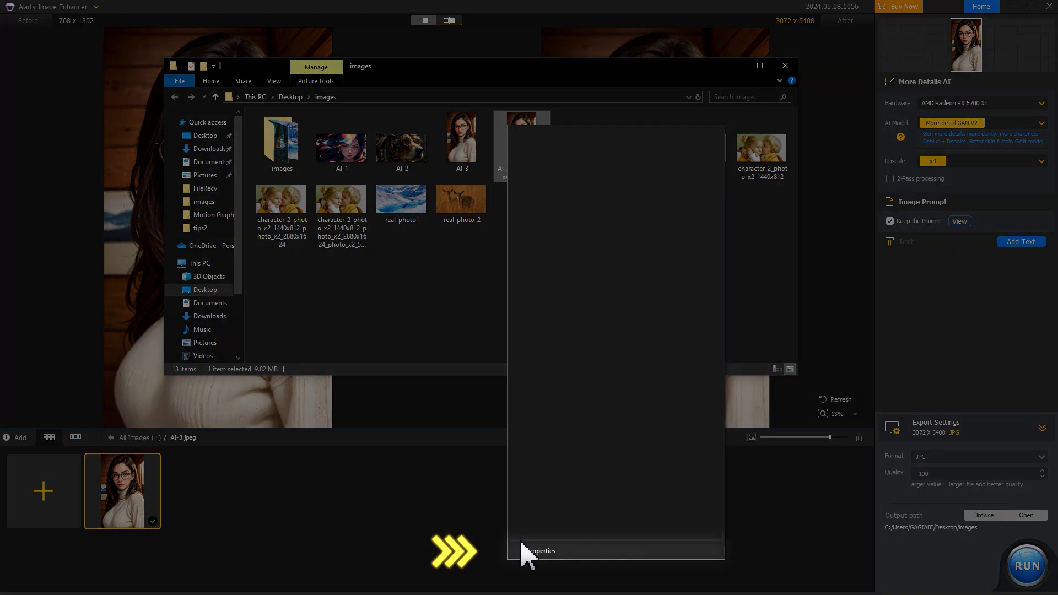
pyautogui.click(539, 551)
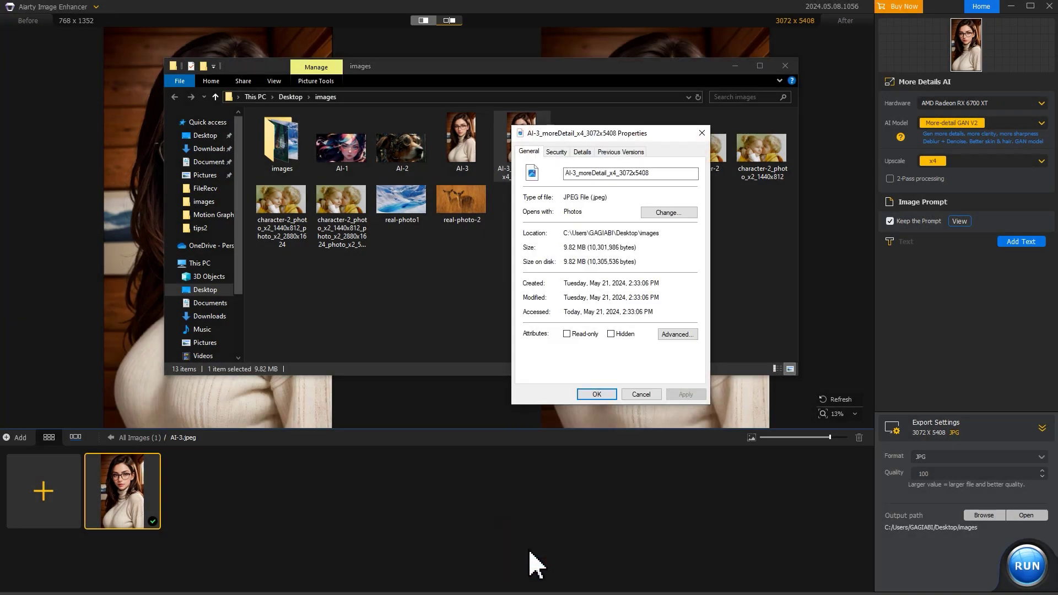
pyautogui.click(581, 152)
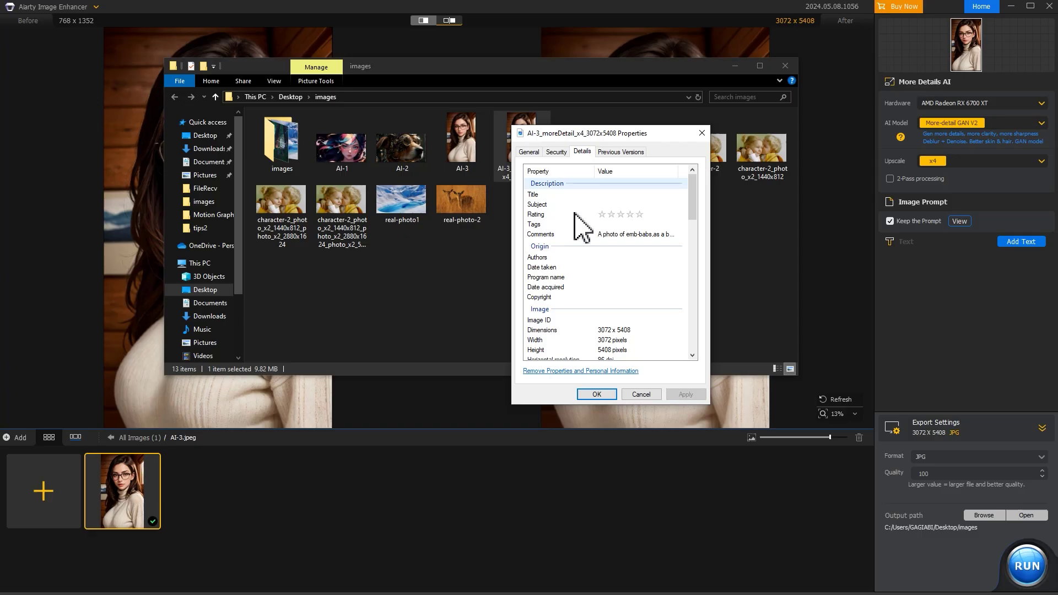
pyautogui.click(600, 234)
pyautogui.scroll(-3, 644, 267)
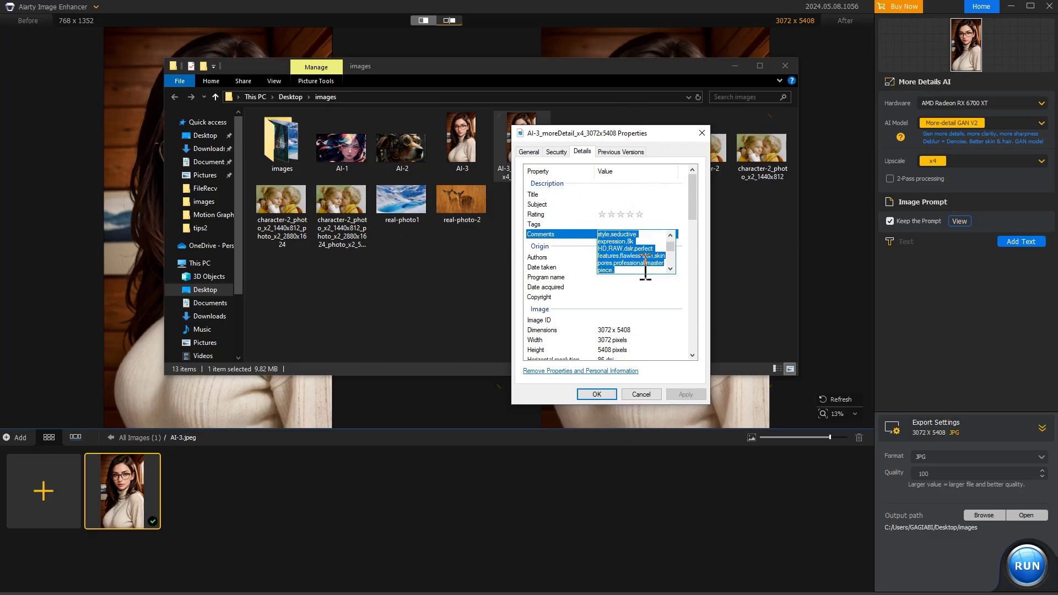
pyautogui.scroll(-3, 647, 269)
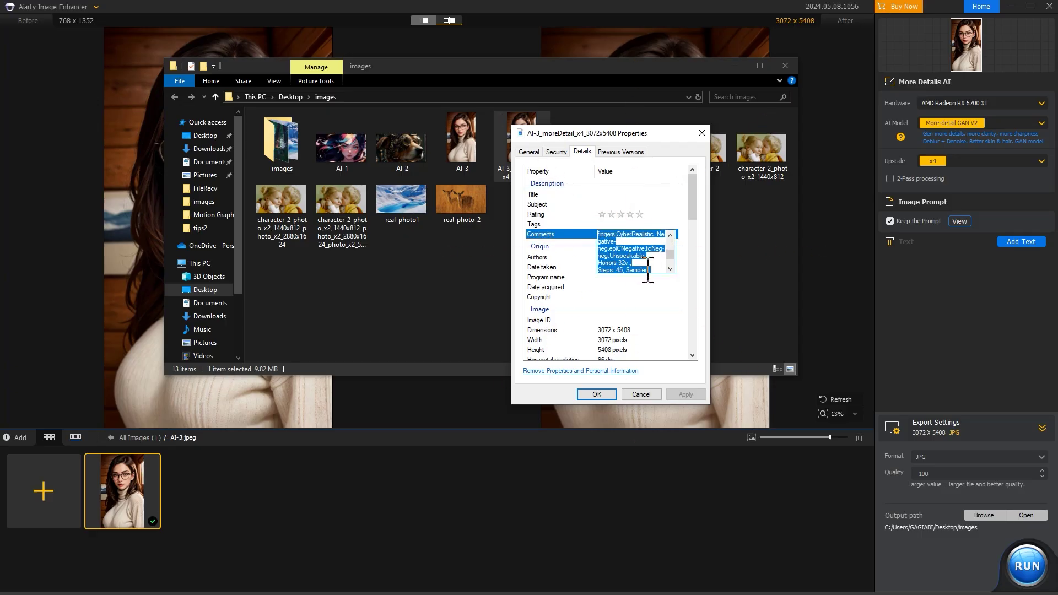
pyautogui.scroll(-3, 647, 270)
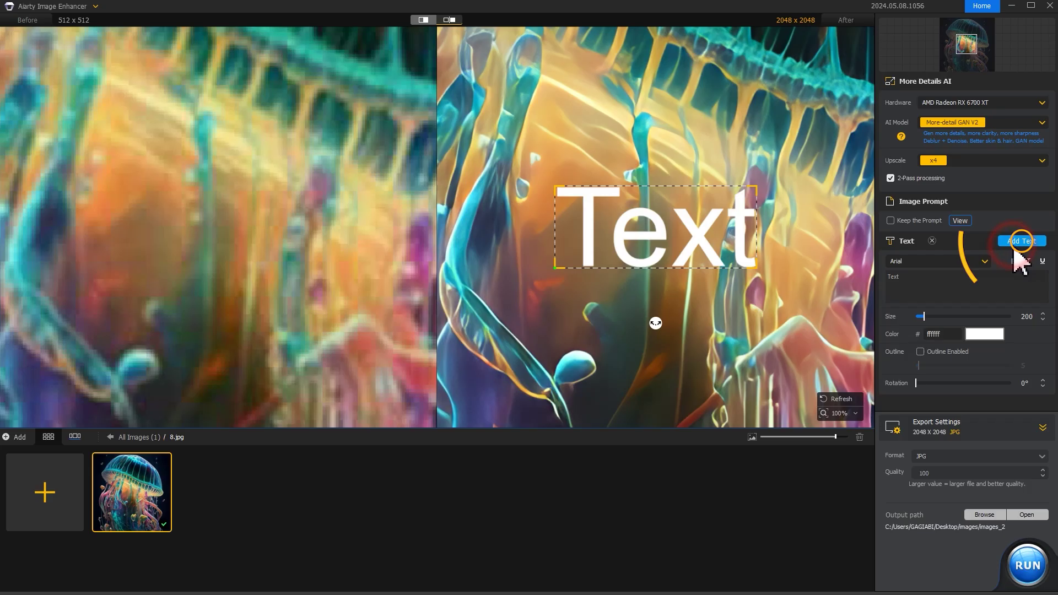
# Enter AIARTY as the overlay text and fit the whole jellyfish in the preview
pyautogui.write('AIARTY')
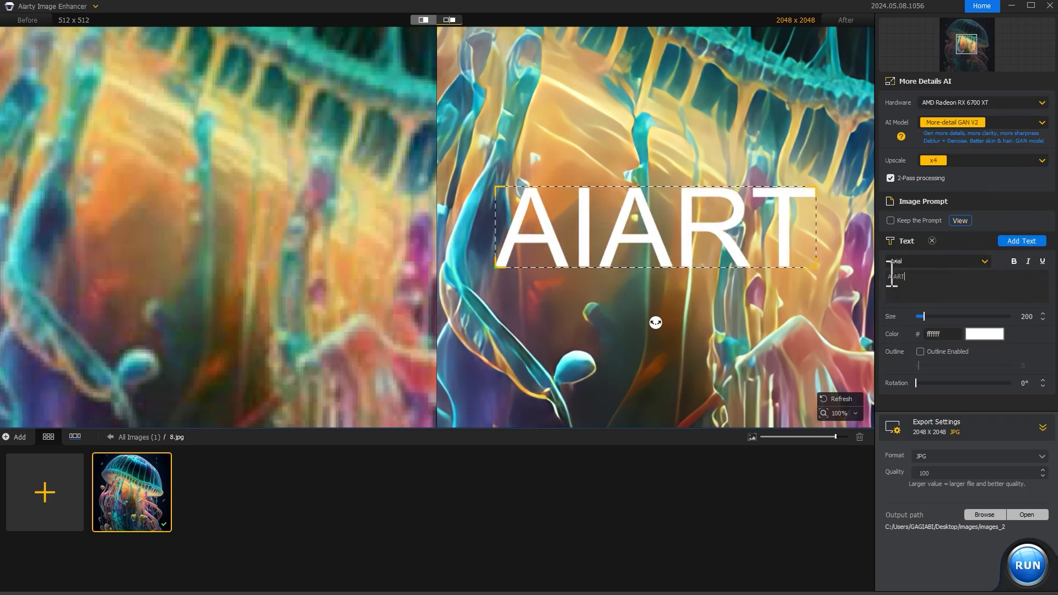
pyautogui.click(855, 413)
pyautogui.click(788, 451)
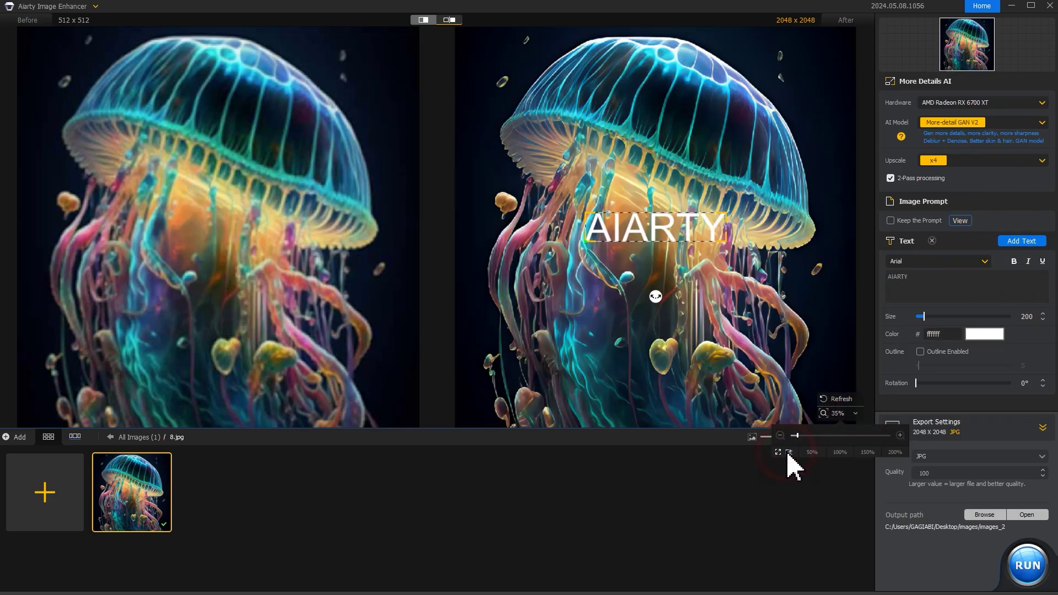
# Style the AIARTY text in Arial Bold, size 319, gold edc65d, with the outline enabled
pyautogui.click(931, 261)
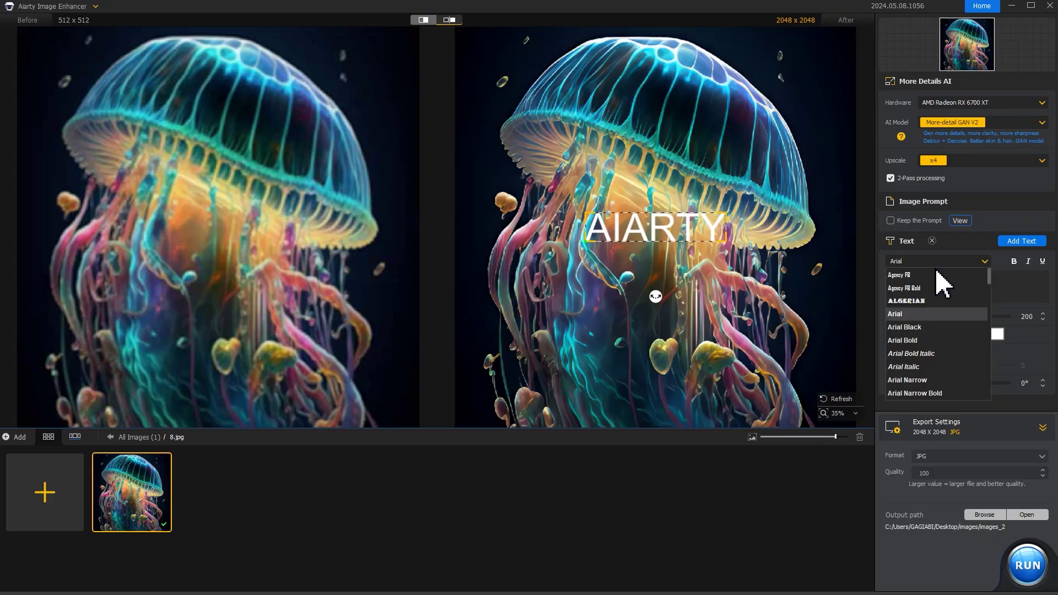
pyautogui.click(916, 345)
pyautogui.moveTo(928, 319); pyautogui.dragTo(930, 318)
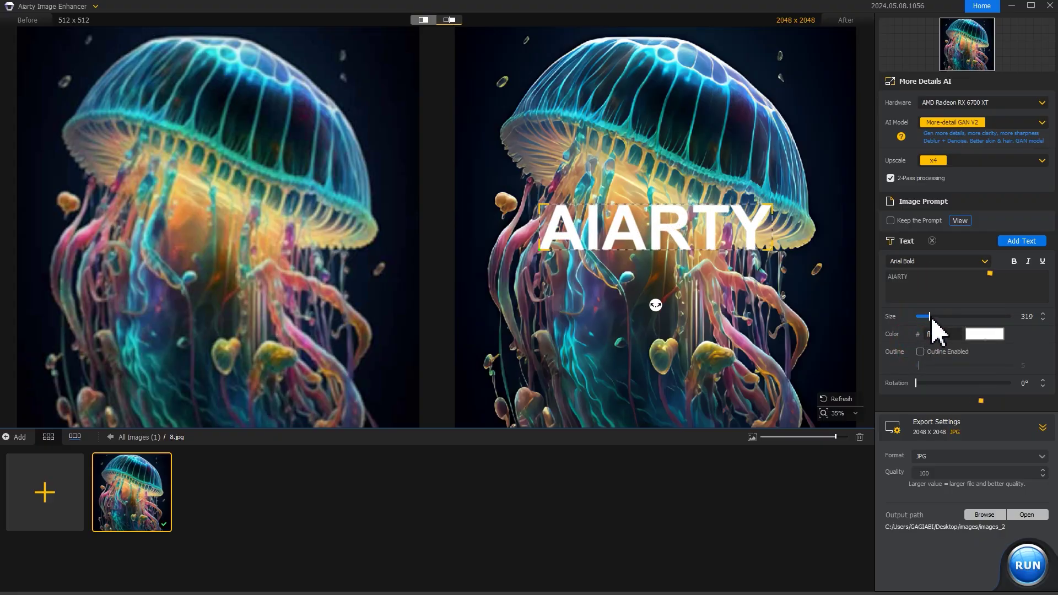
pyautogui.click(985, 335)
pyautogui.click(421, 278)
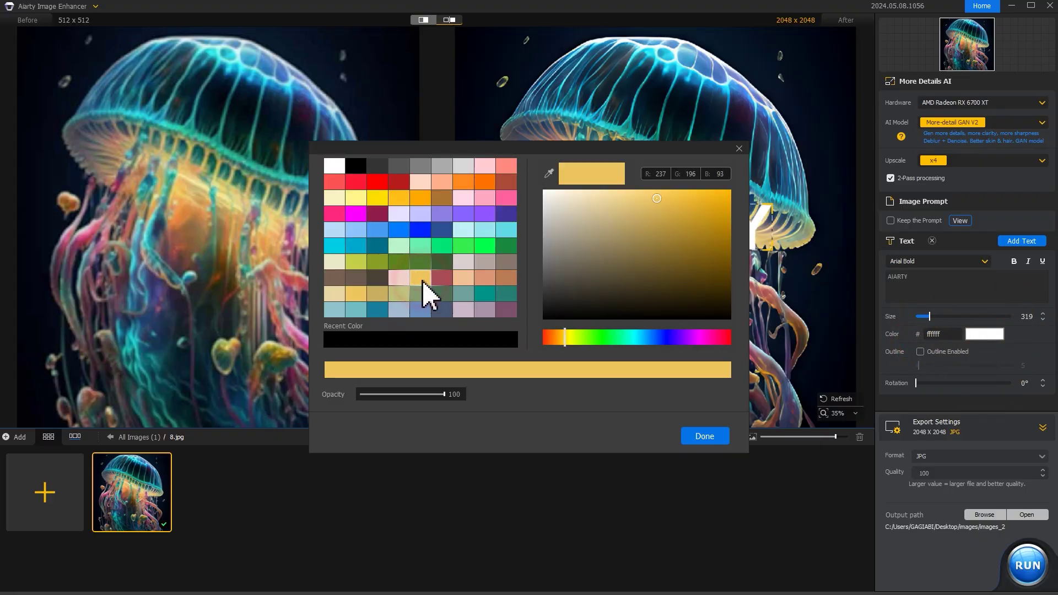
pyautogui.click(699, 437)
pyautogui.click(920, 352)
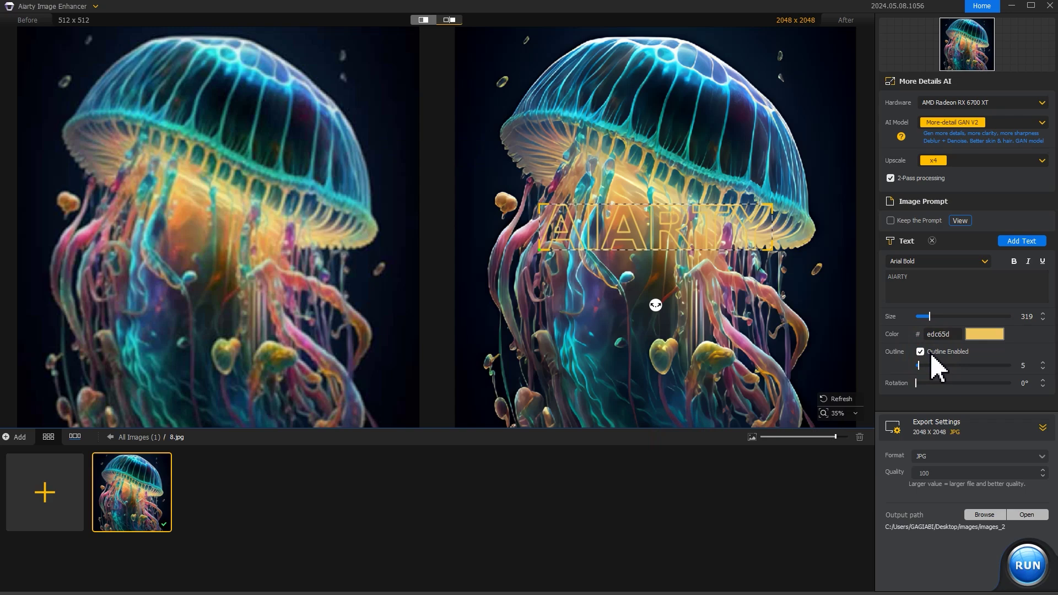